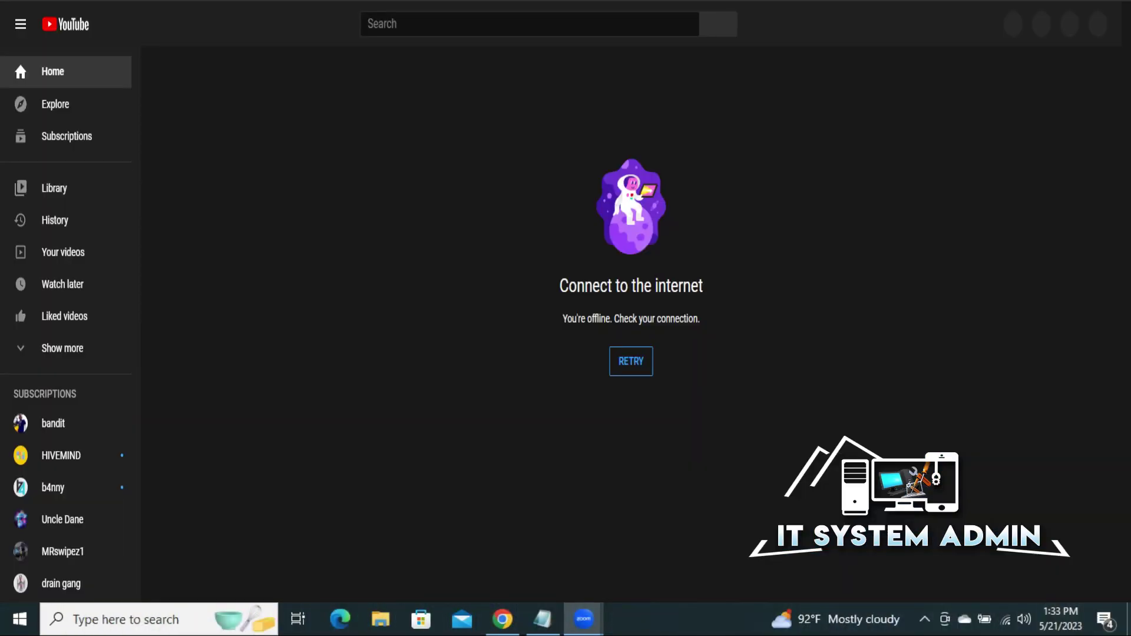
- Minimize the offline YouTube 'Connect to the internet' window to reveal the desktop
click(542, 617)
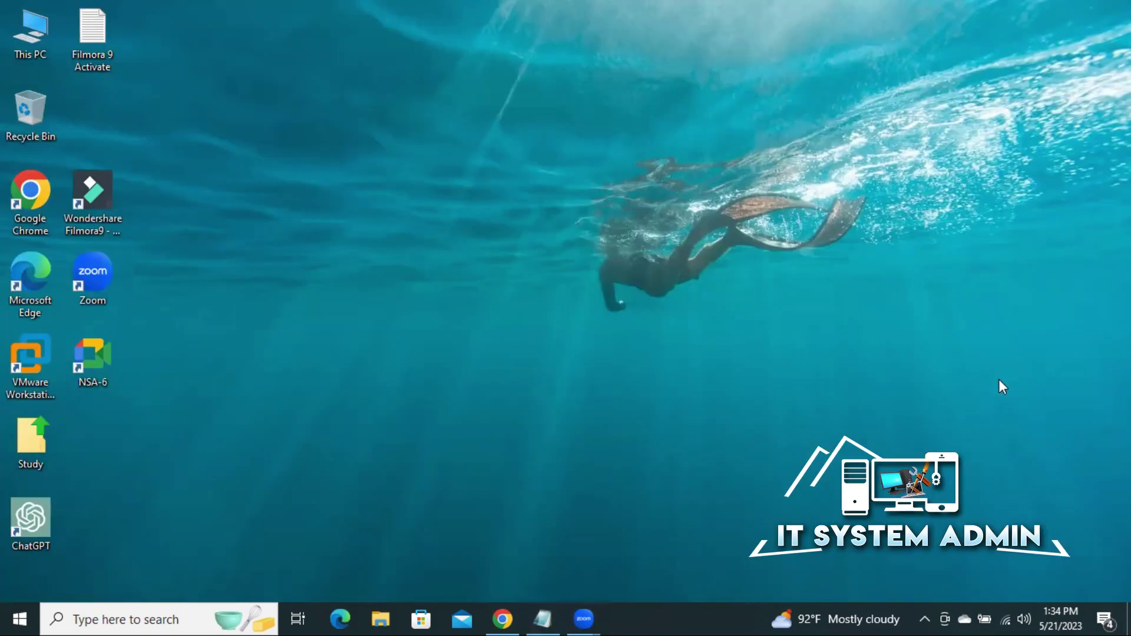
click(1005, 613)
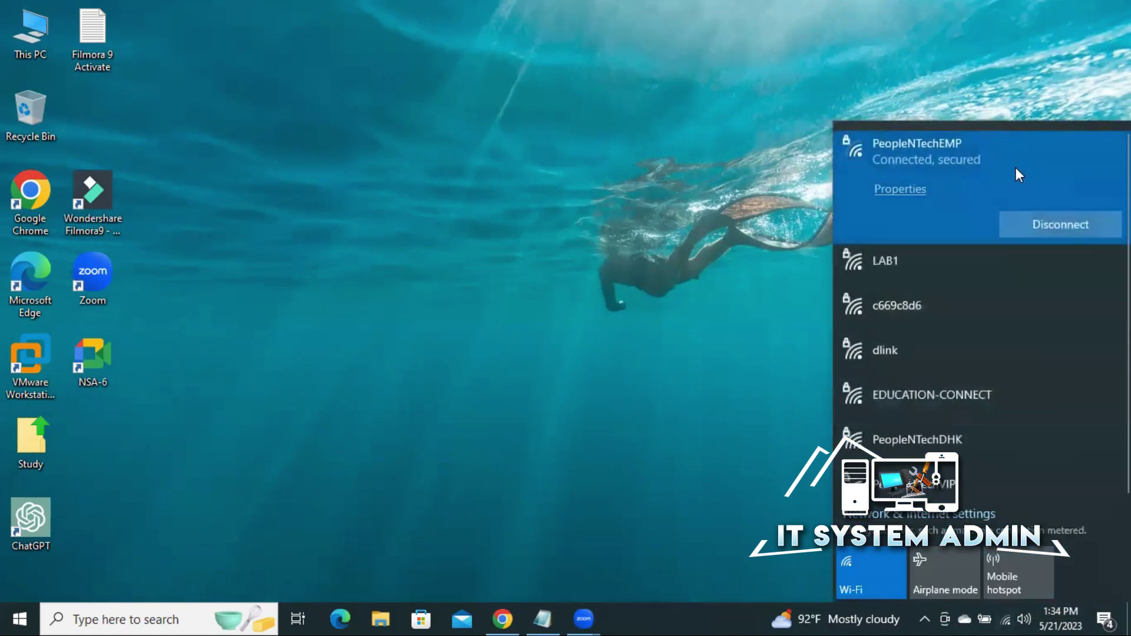
click(553, 254)
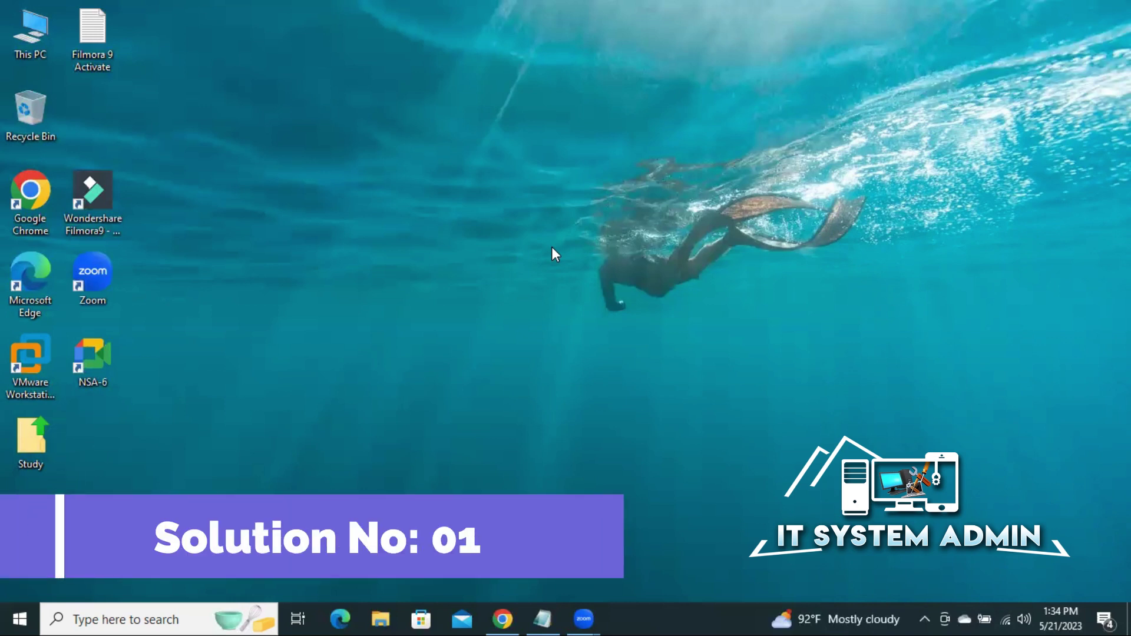
double_click(33, 201)
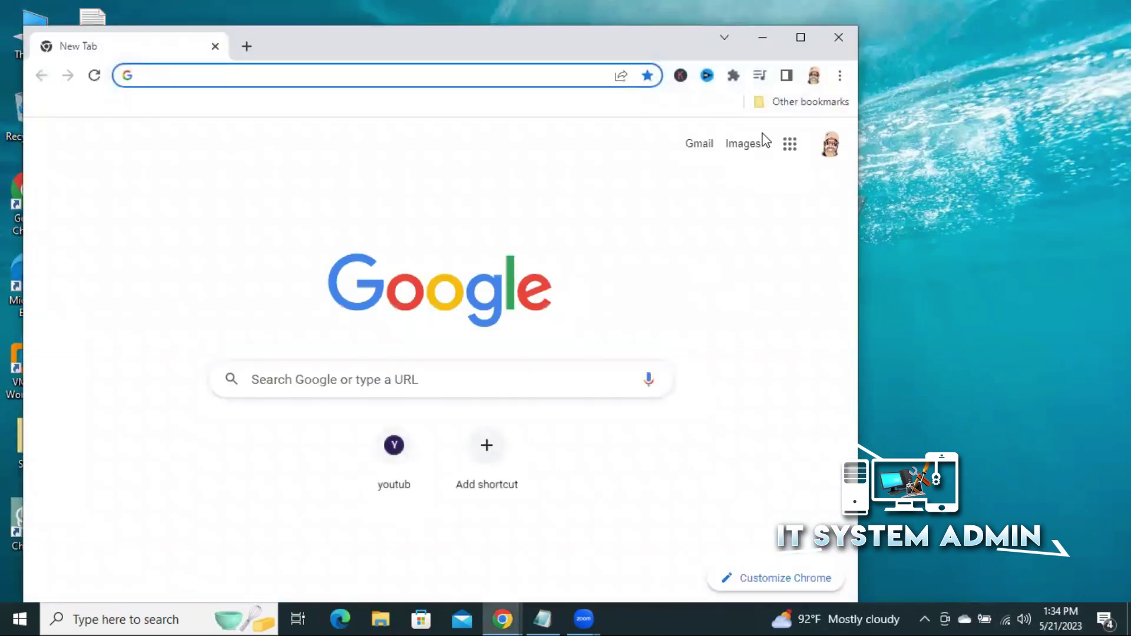
- Maximize Chrome and open its Settings page
click(800, 37)
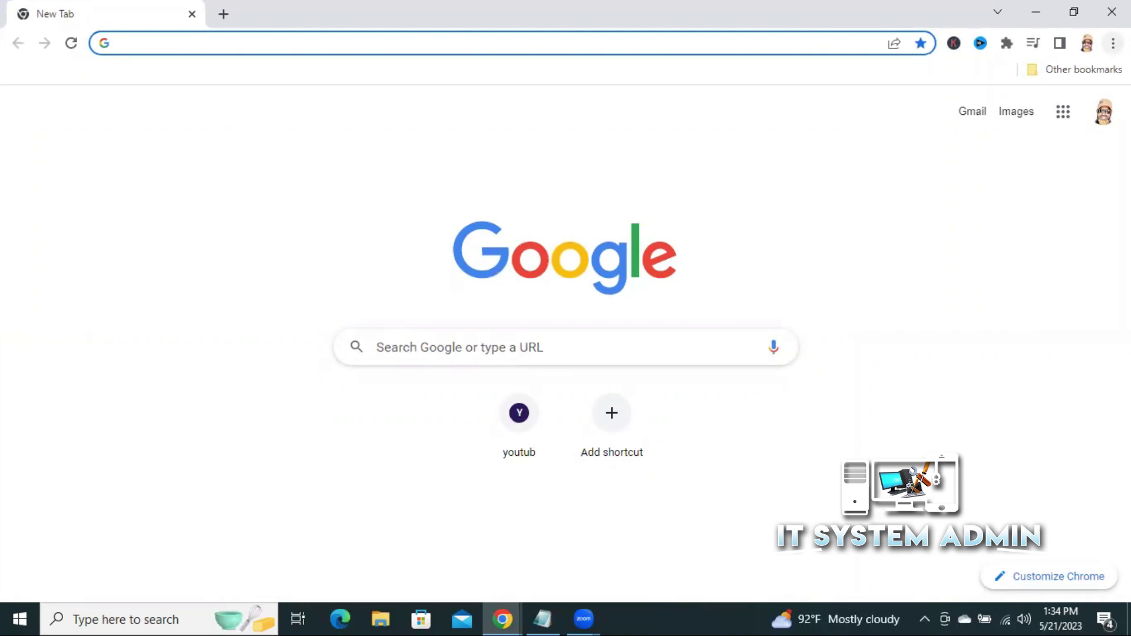
click(1113, 43)
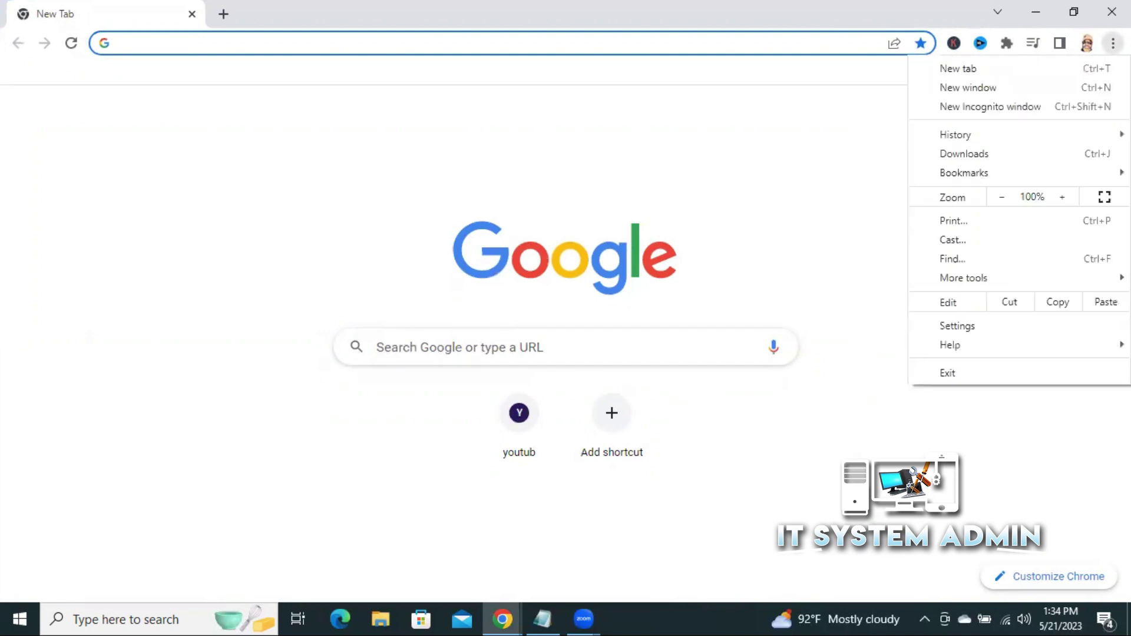
click(957, 327)
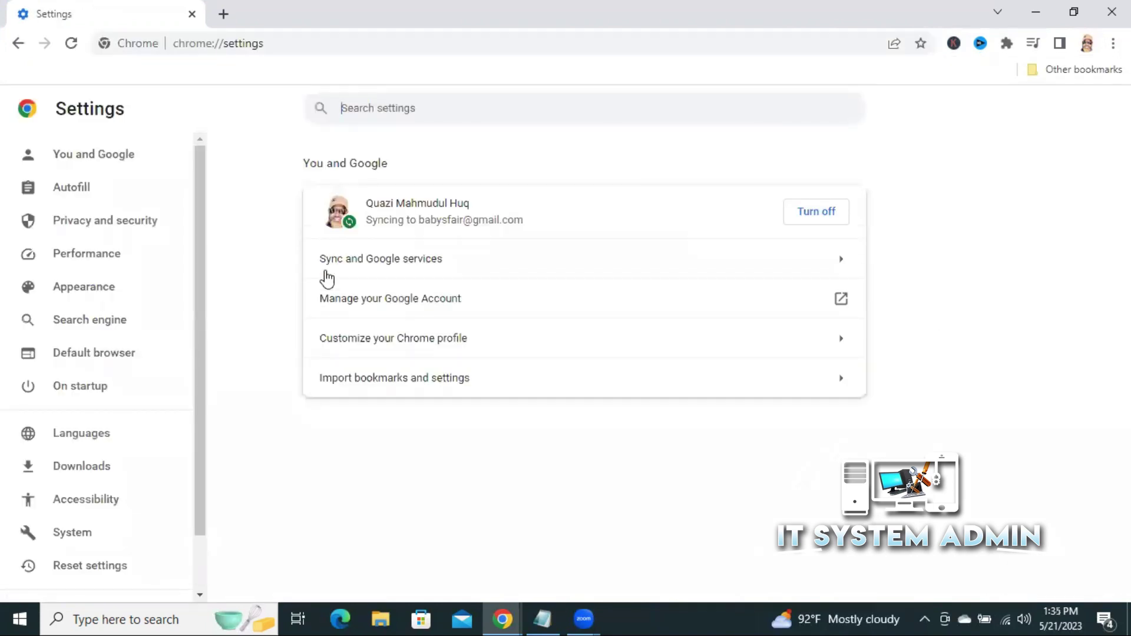
- Use Reset settings to restore Chrome's settings to their original defaults, confirming the reset
drag(205, 272, 201, 358)
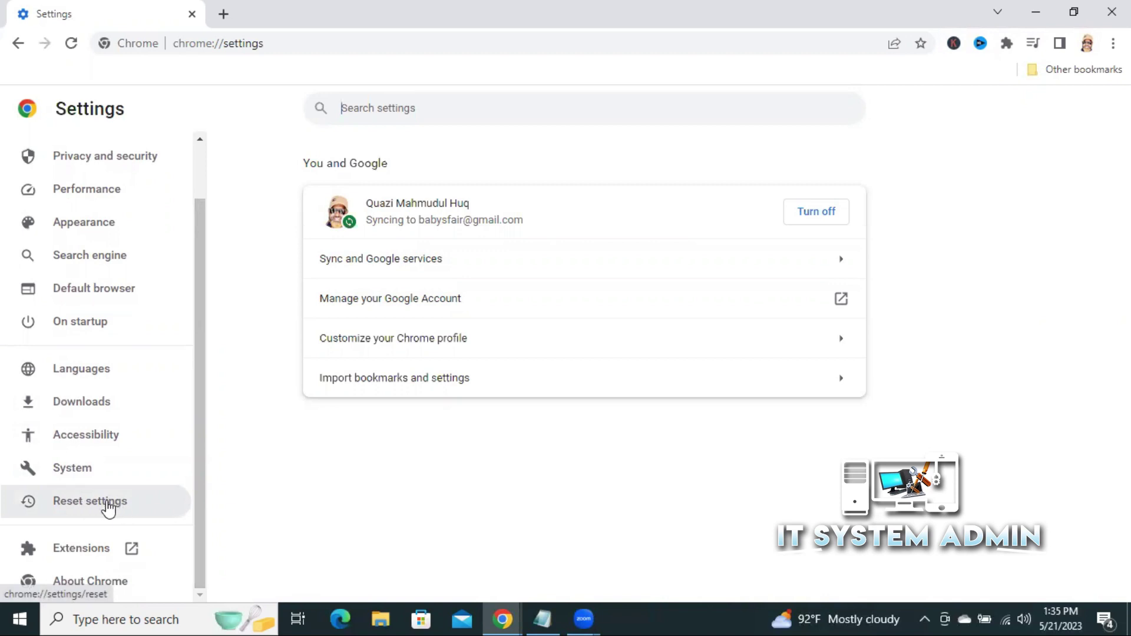
click(108, 508)
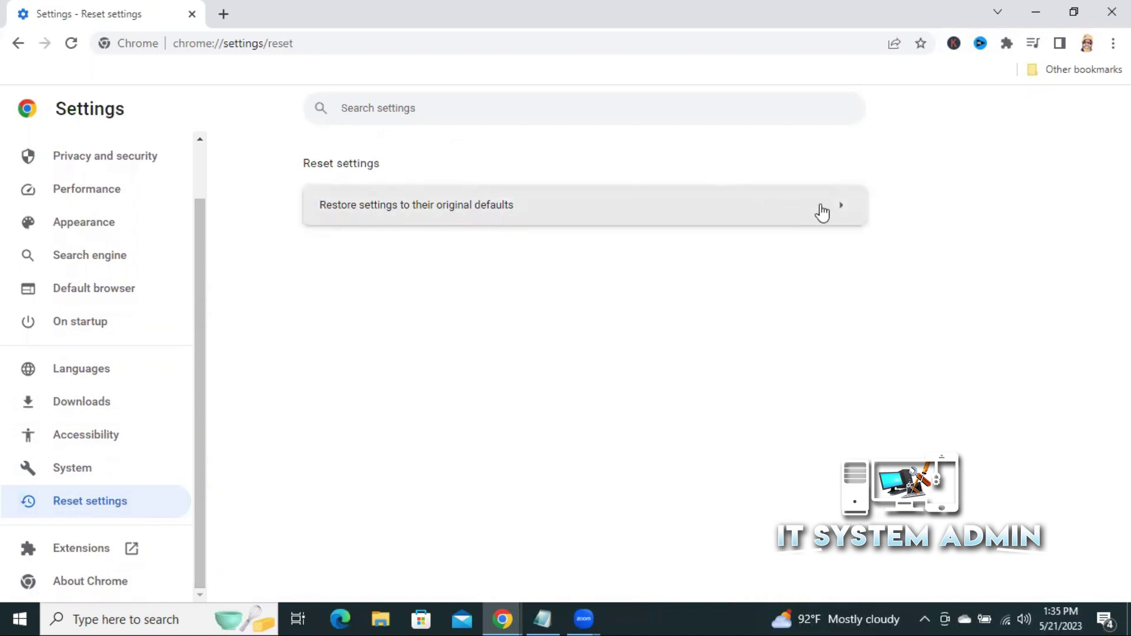
click(836, 213)
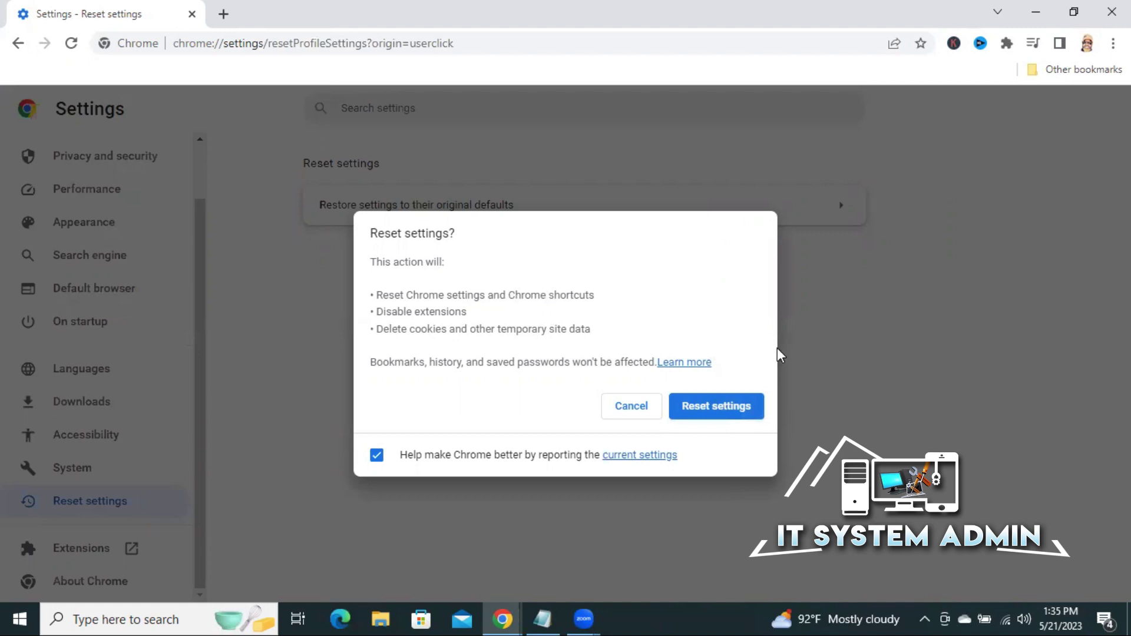
click(619, 406)
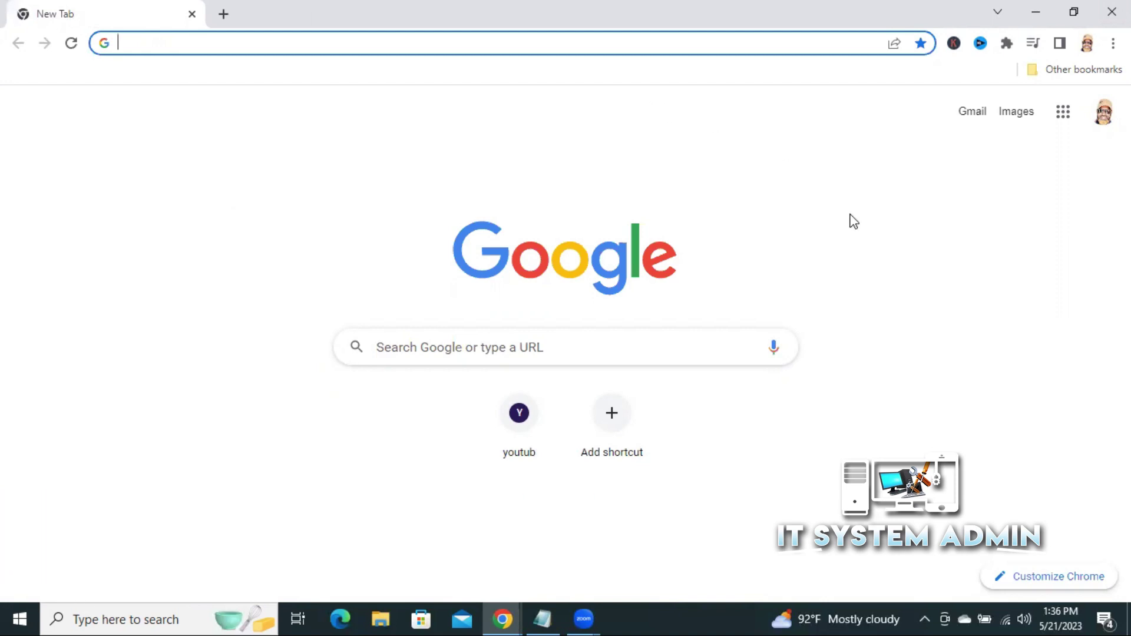
click(1113, 43)
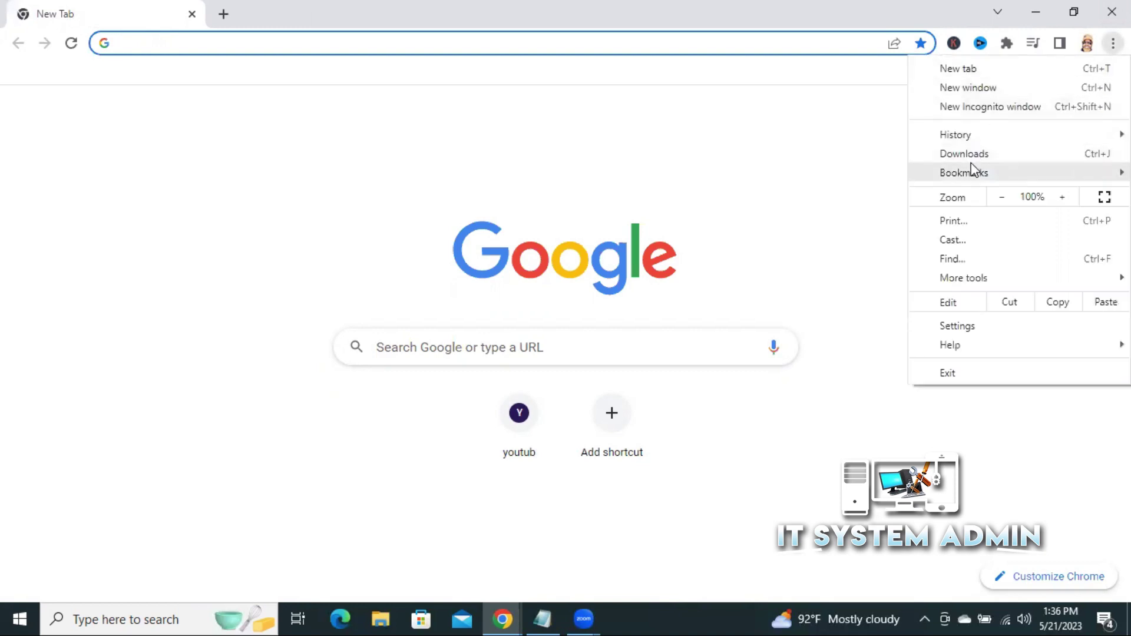
- From the History page, clear browsing data for All time, then close Chrome
mouse_move(979, 141)
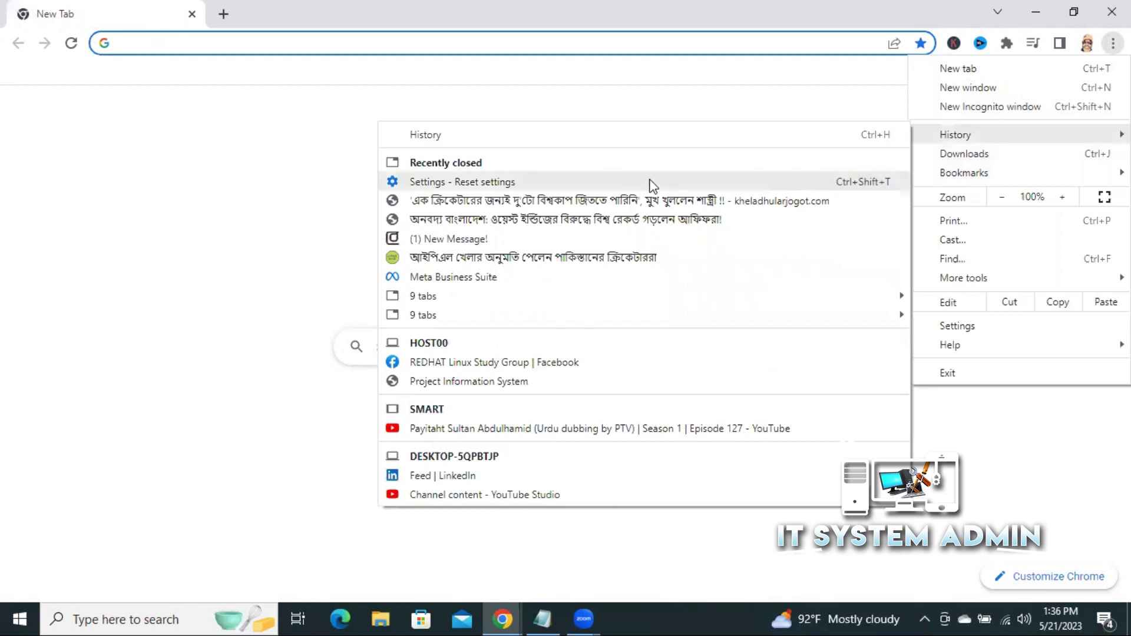
click(554, 136)
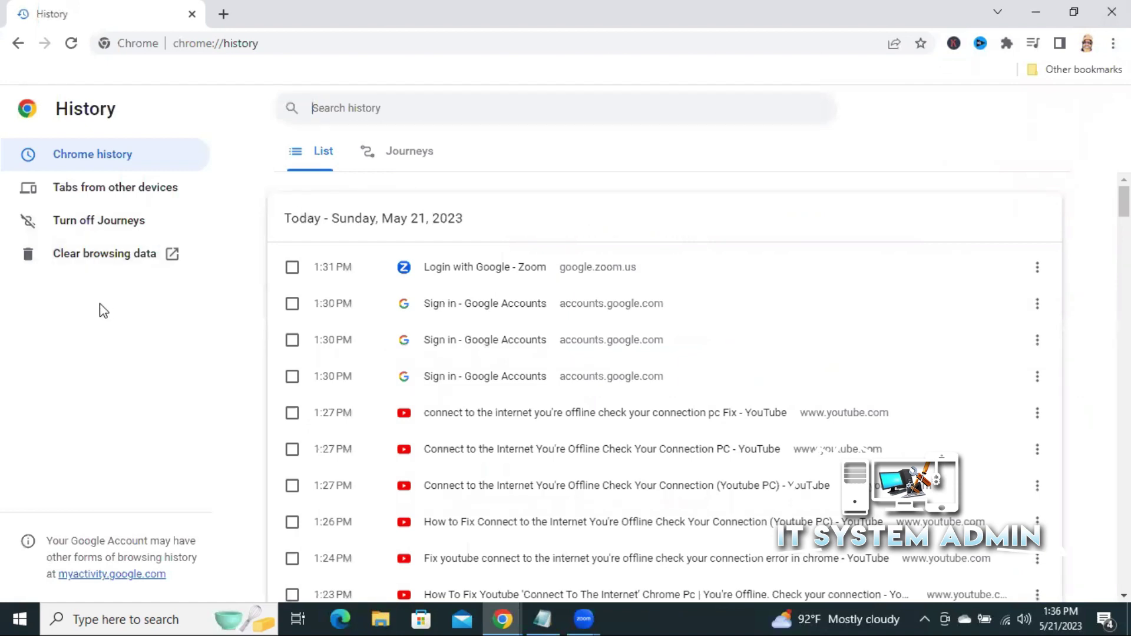
click(128, 262)
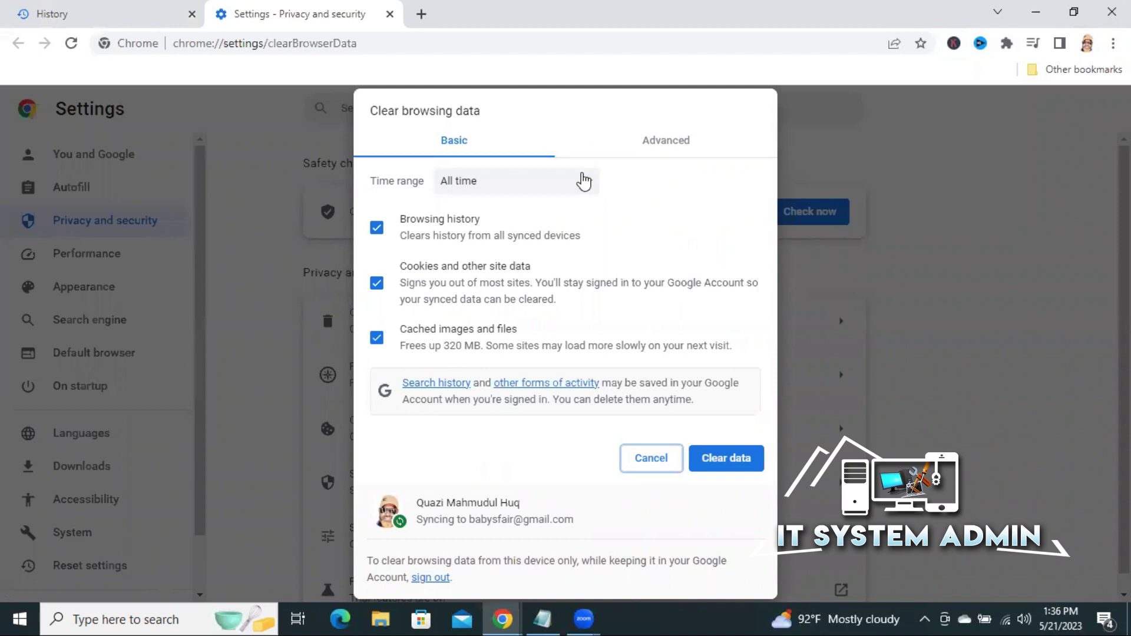
click(576, 190)
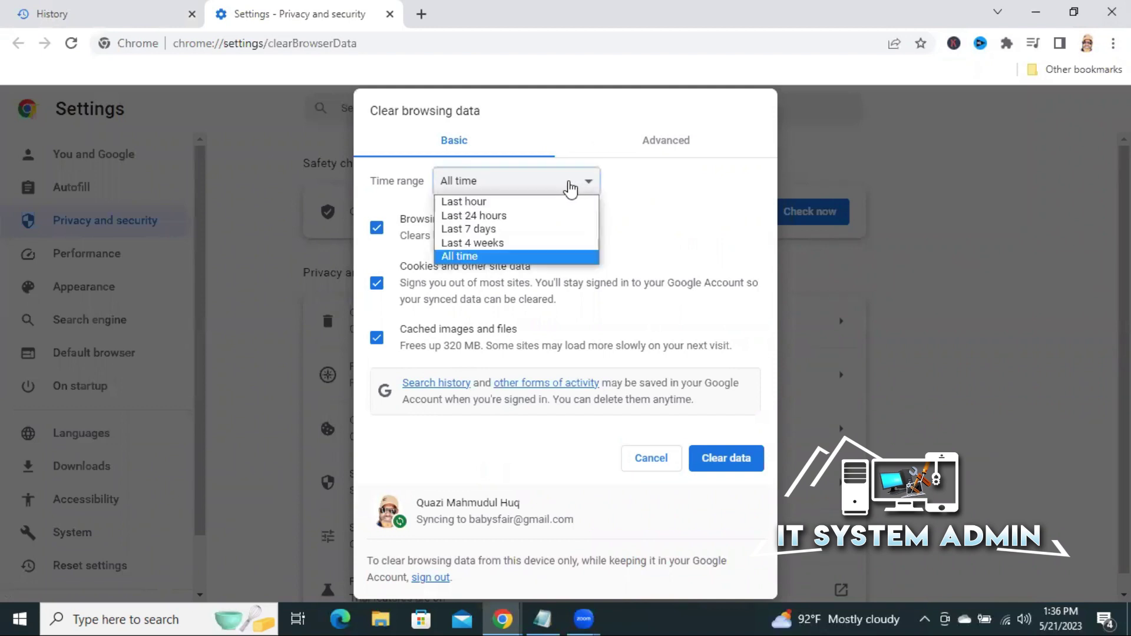
click(502, 255)
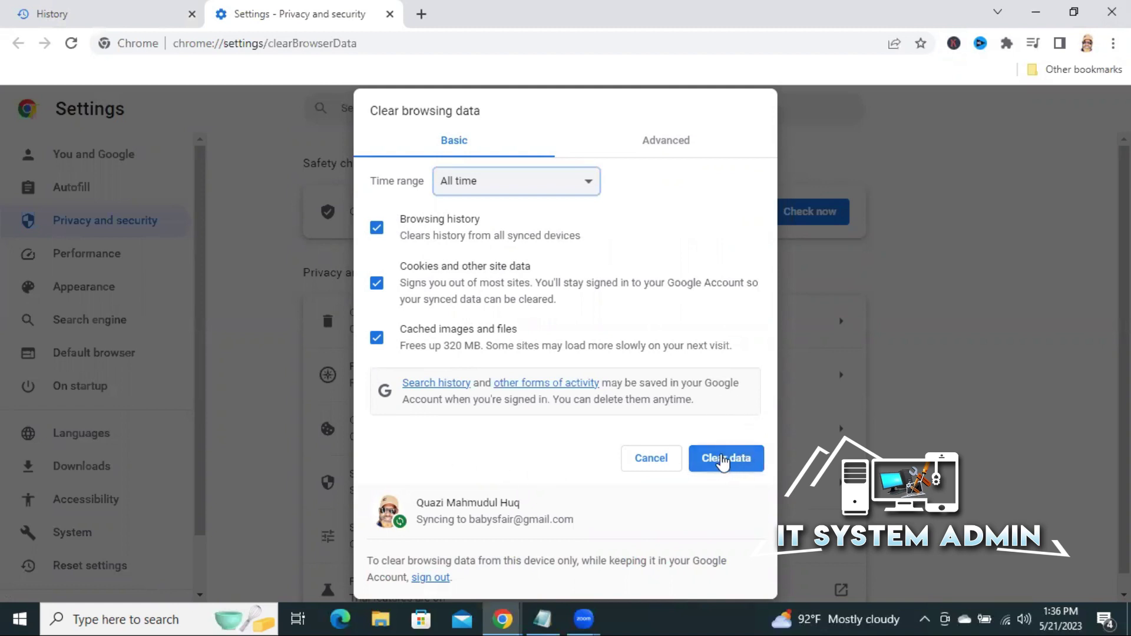
click(716, 457)
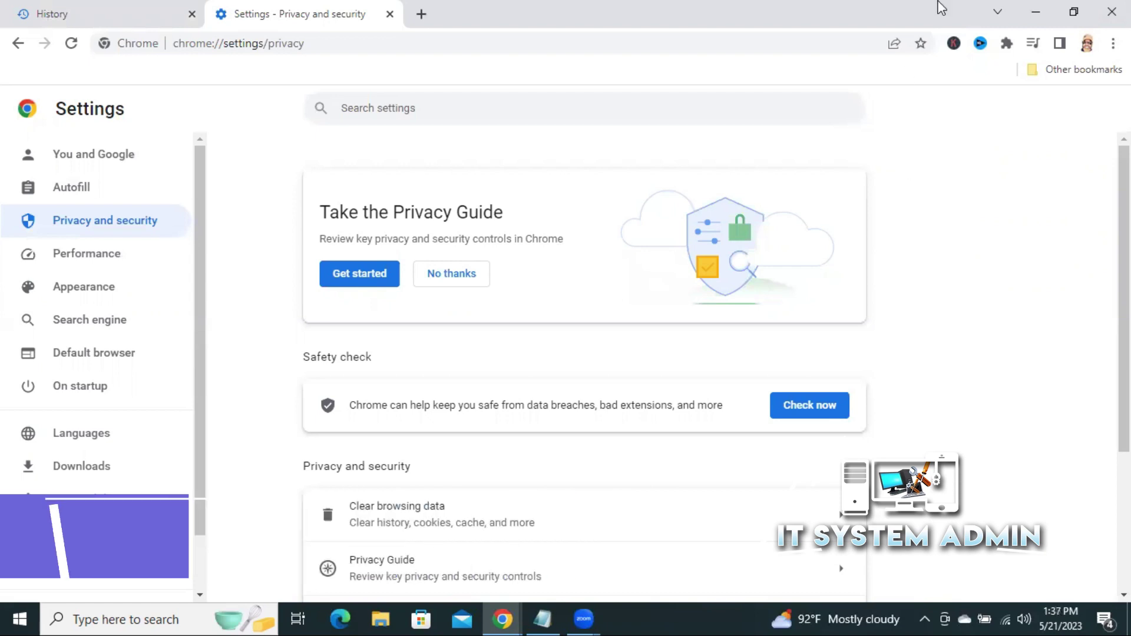
click(1111, 12)
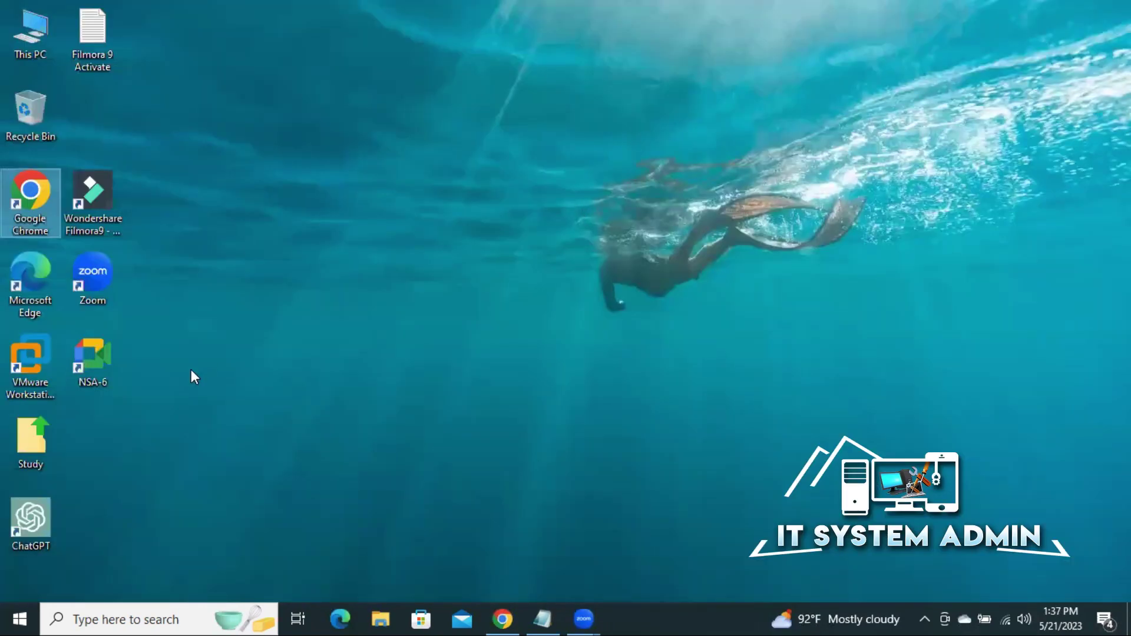
- Search 'cmd' and run Command Prompt as administrator, positioning its window
click(84, 617)
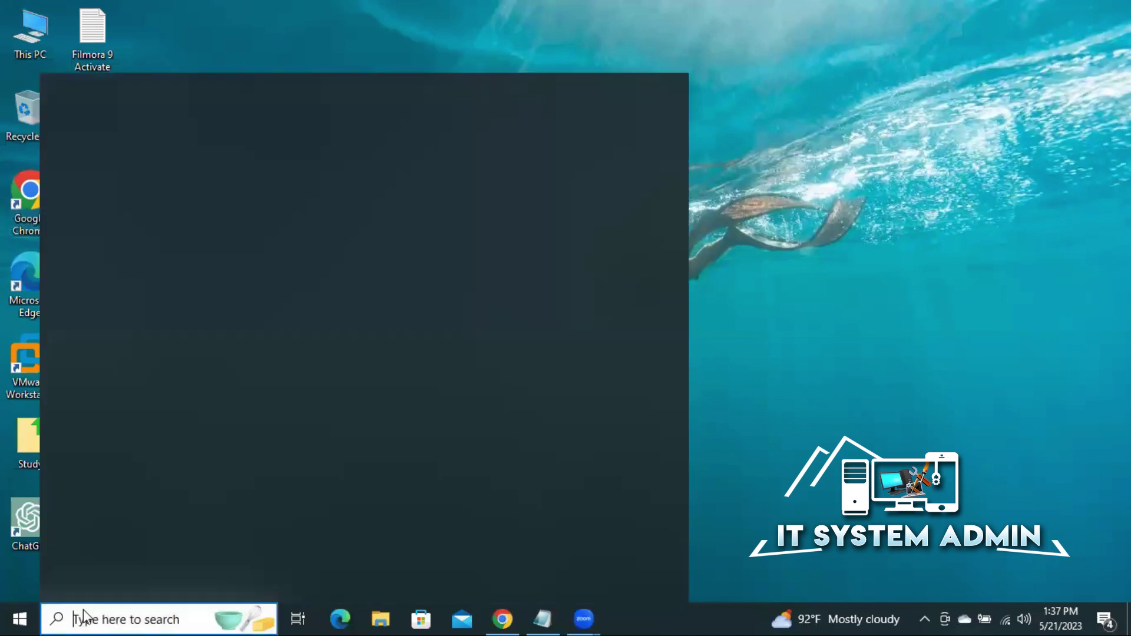
text(cmd)
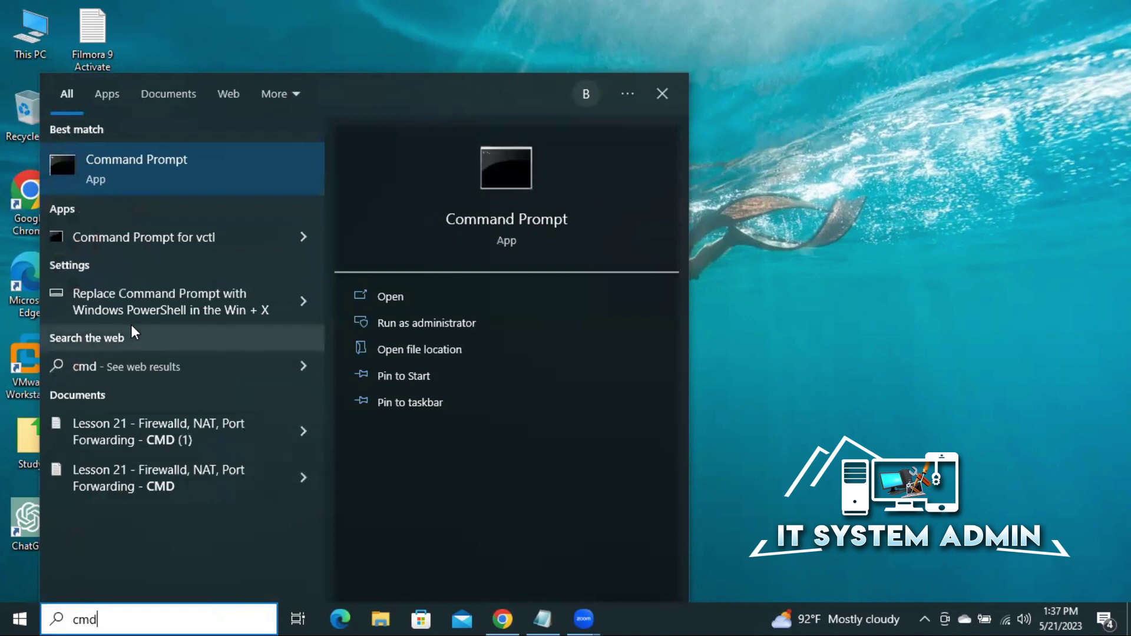
right_click(167, 159)
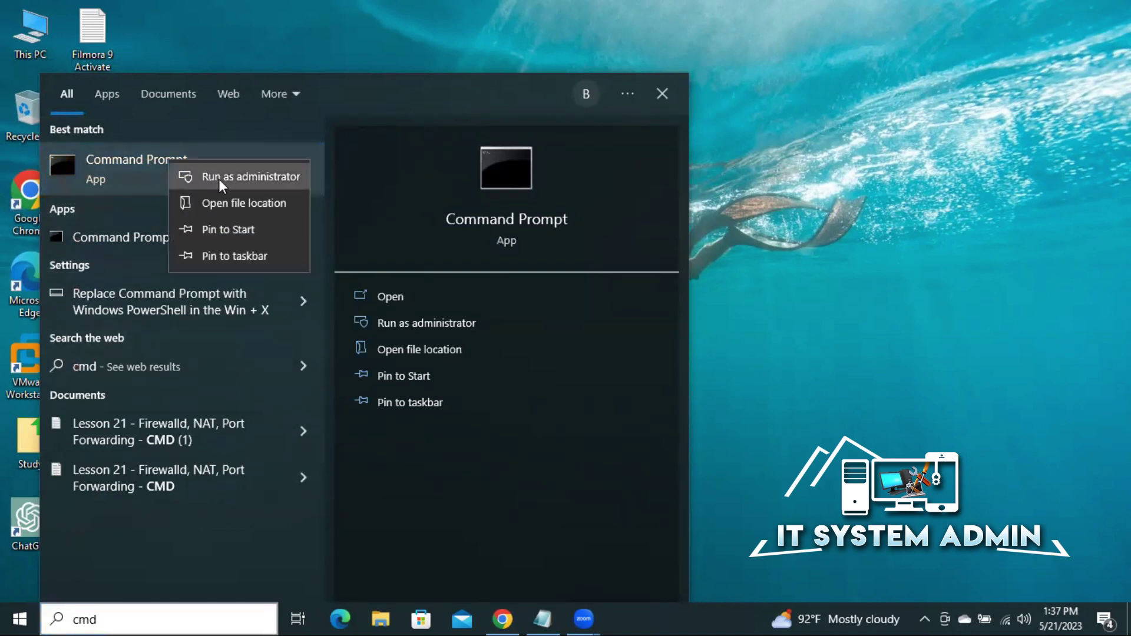
click(257, 177)
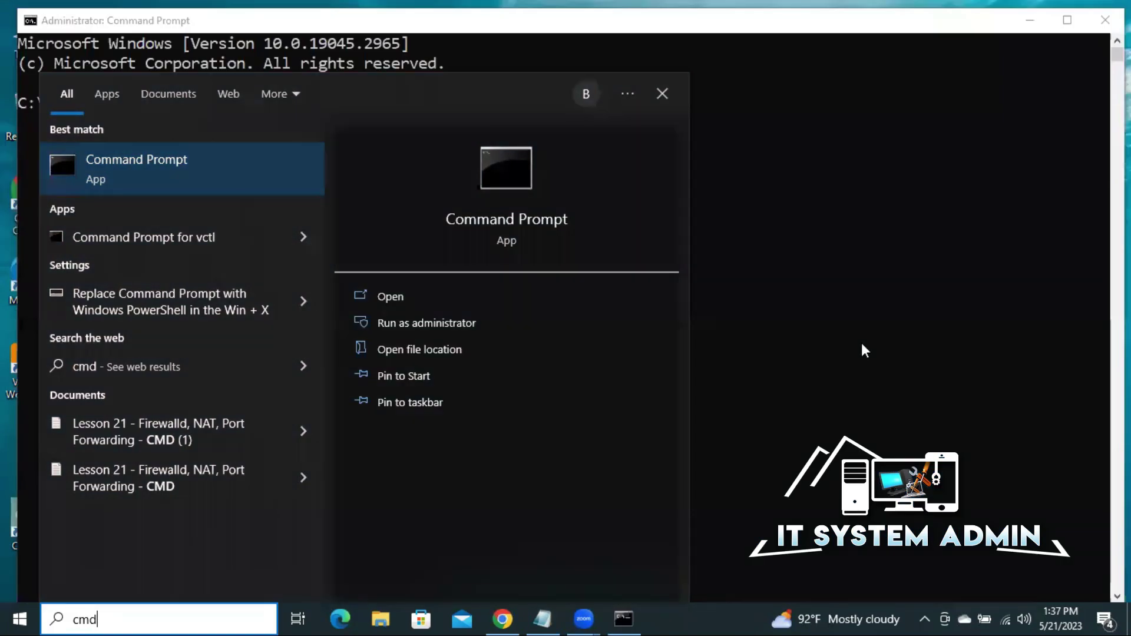
click(860, 342)
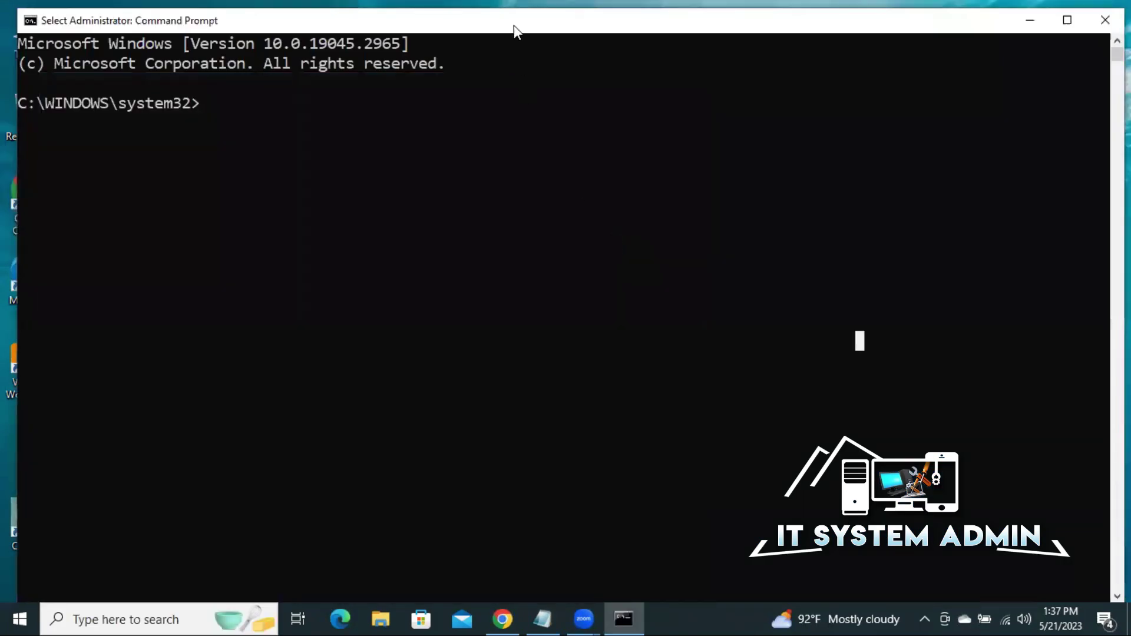
drag(511, 19, 522, 61)
- Run ipconfig /flushdns to flush the DNS resolver cache
key(Escape)
text(ip)
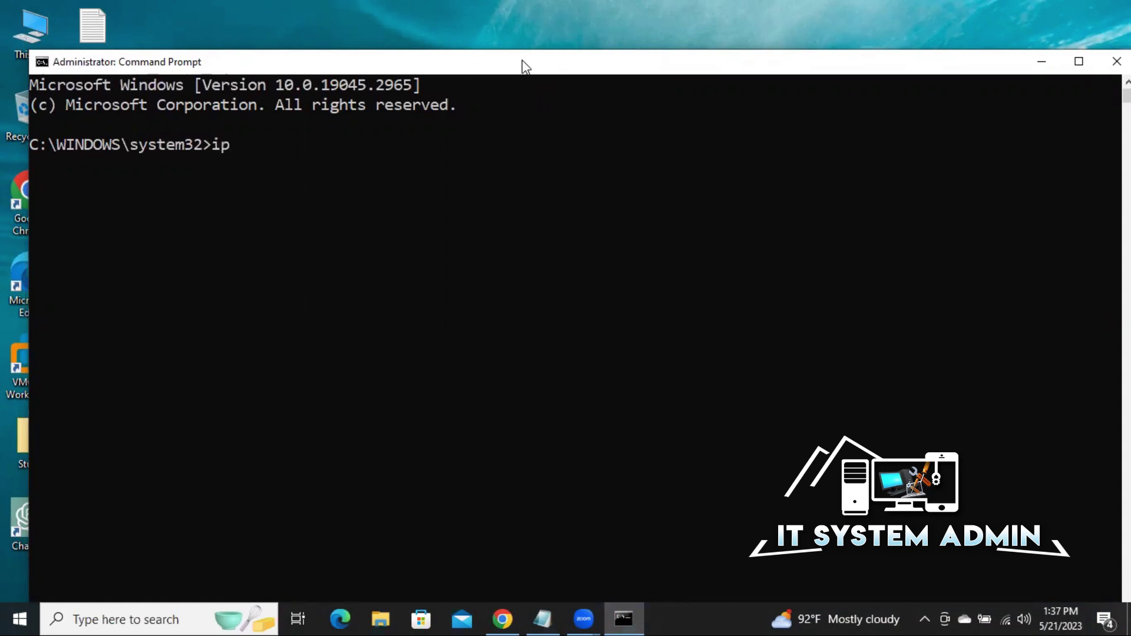
text(config /flus)
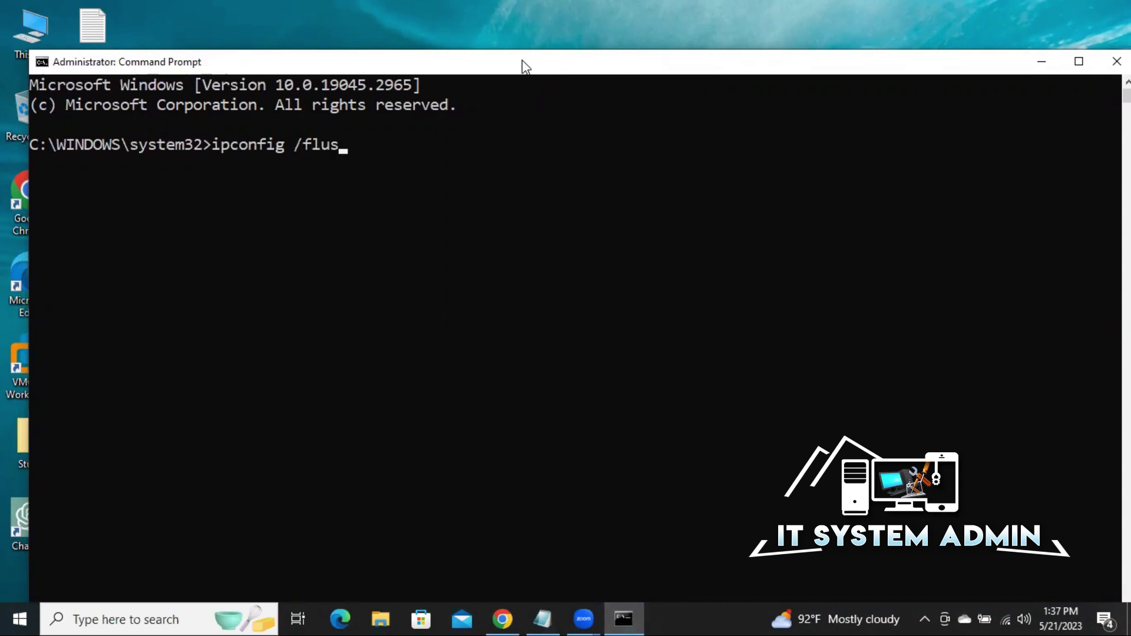
text(hdns)
key(Return)
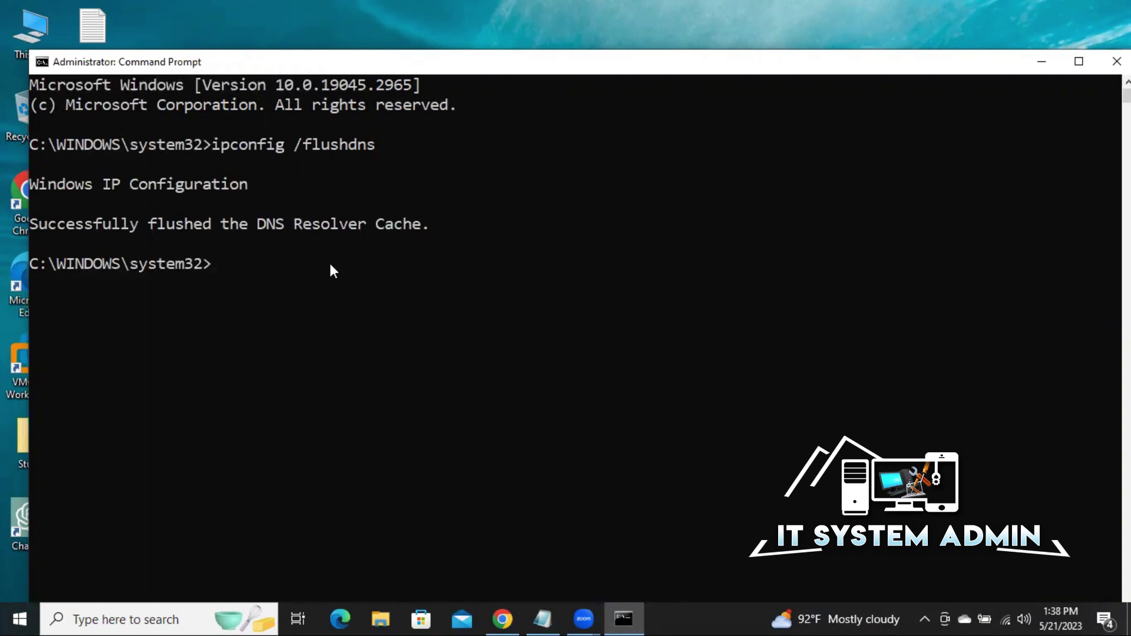
- Run ipconfig /release to release the IP address configuration
key(Up)
key(BackSpace)
key(BackSpace)
key(BackSpace)
key(BackSpace)
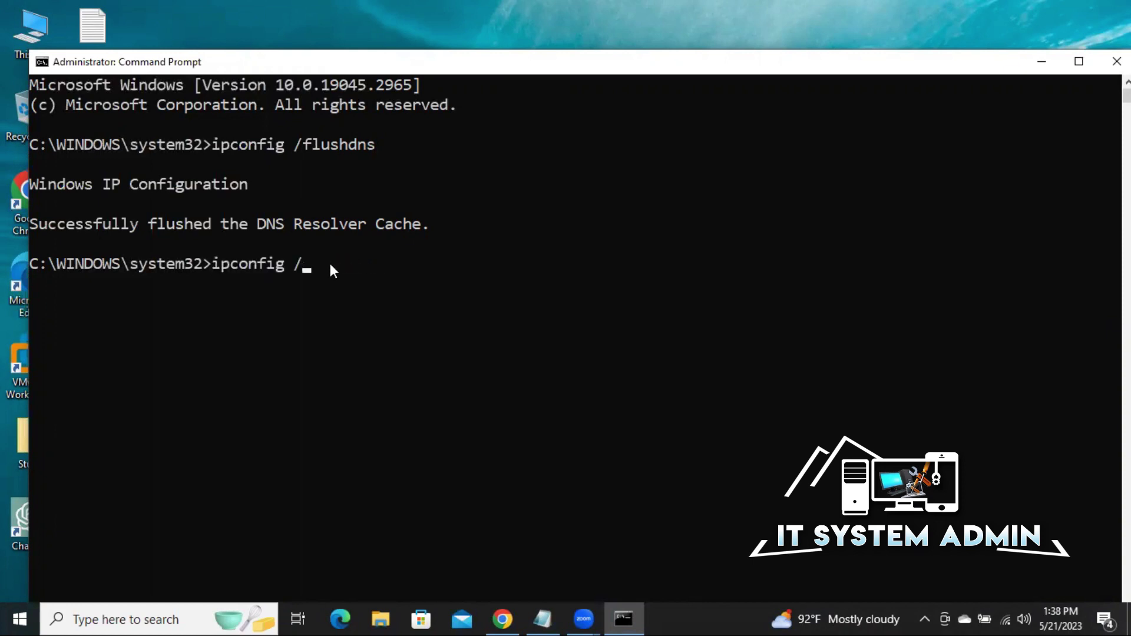
text(release)
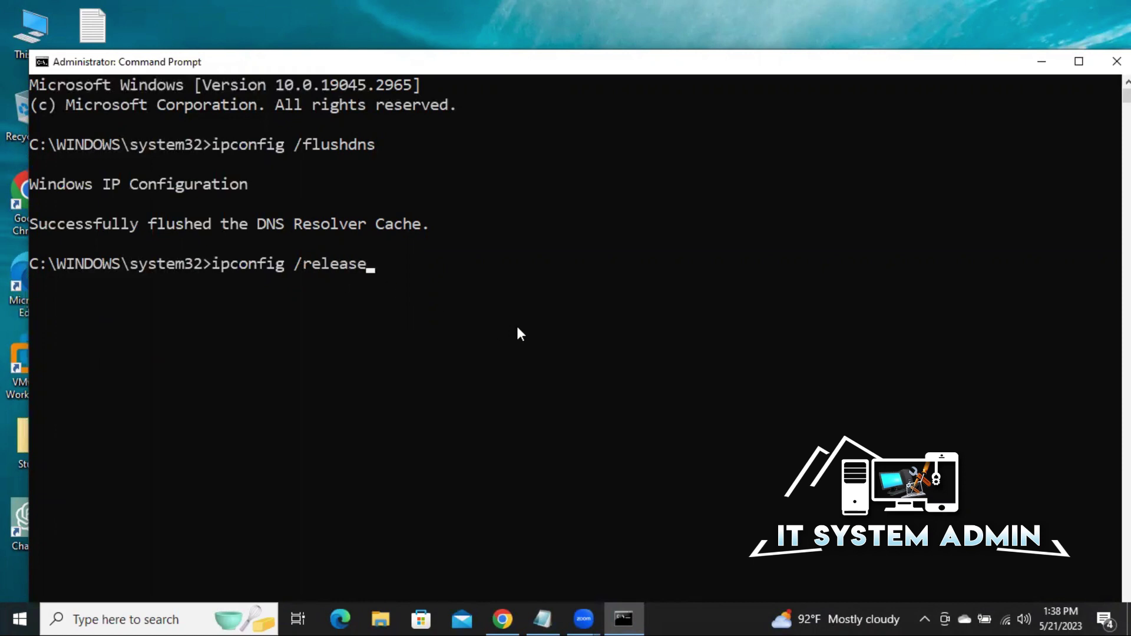
key(Return)
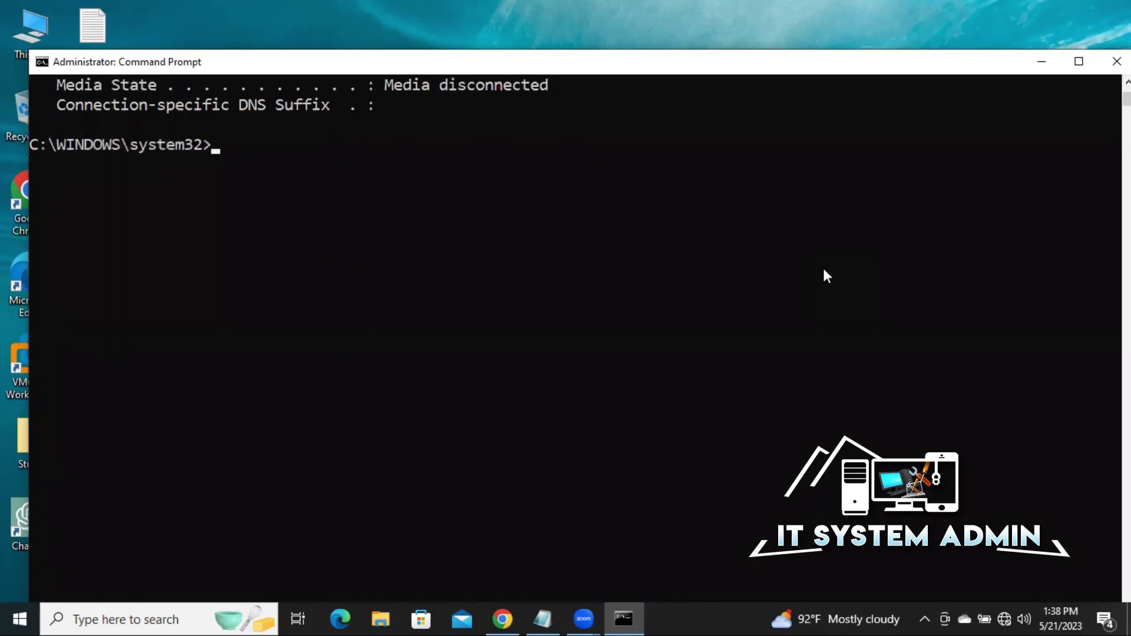
text(ipconfig /release)
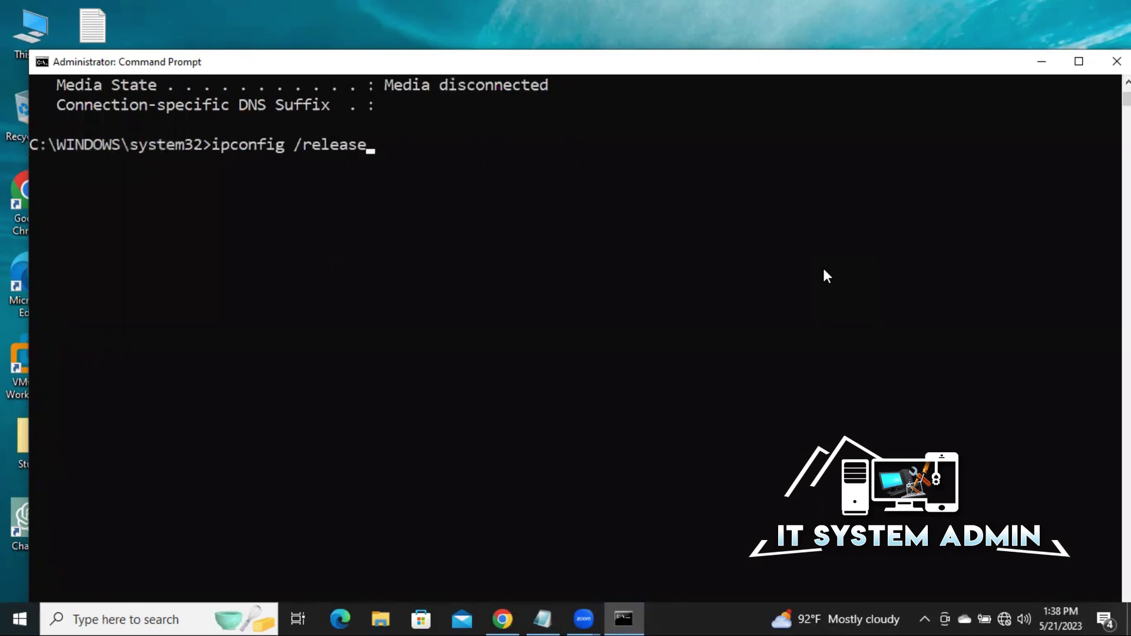
key(BackSpace)
key(BackSpace)
key(BackSpace)
key(BackSpace)
key(BackSpace)
key(BackSpace)
key(BackSpace)
- Run ipconfig /renew, review the adapters' IPv4 addresses such as 10.17.54.158, then minimize the window
text(renew)
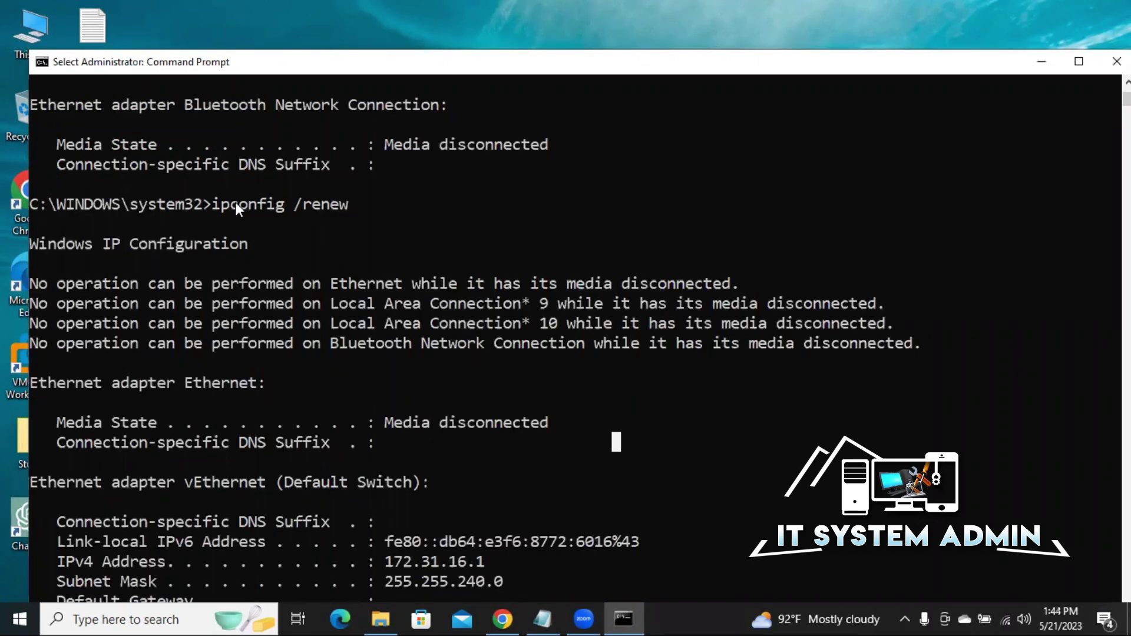
click(351, 203)
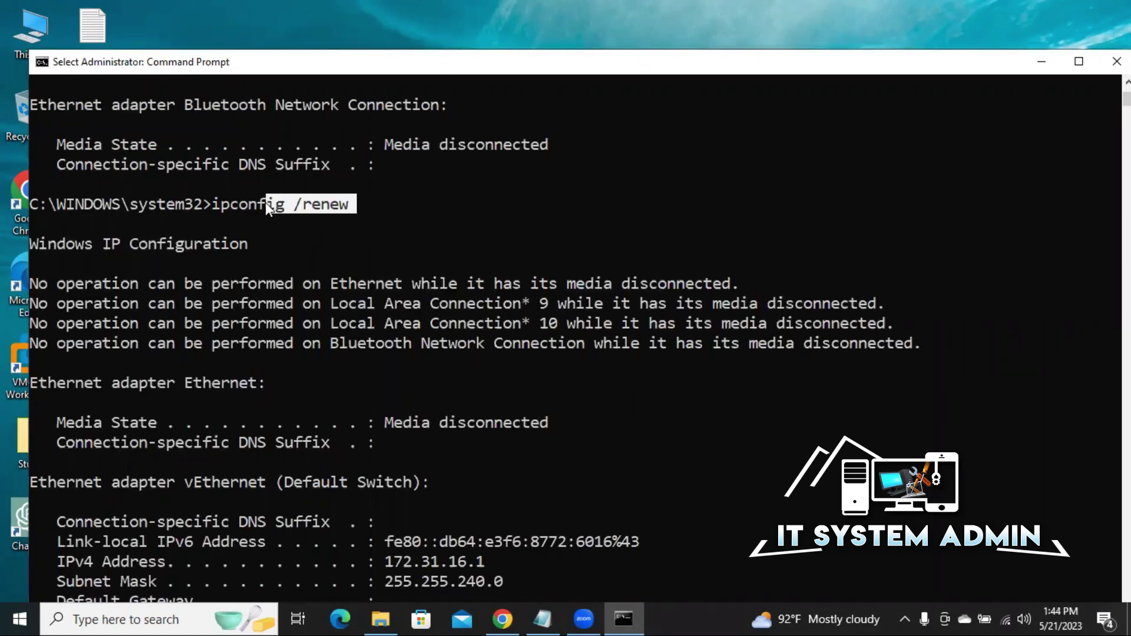
click(359, 203)
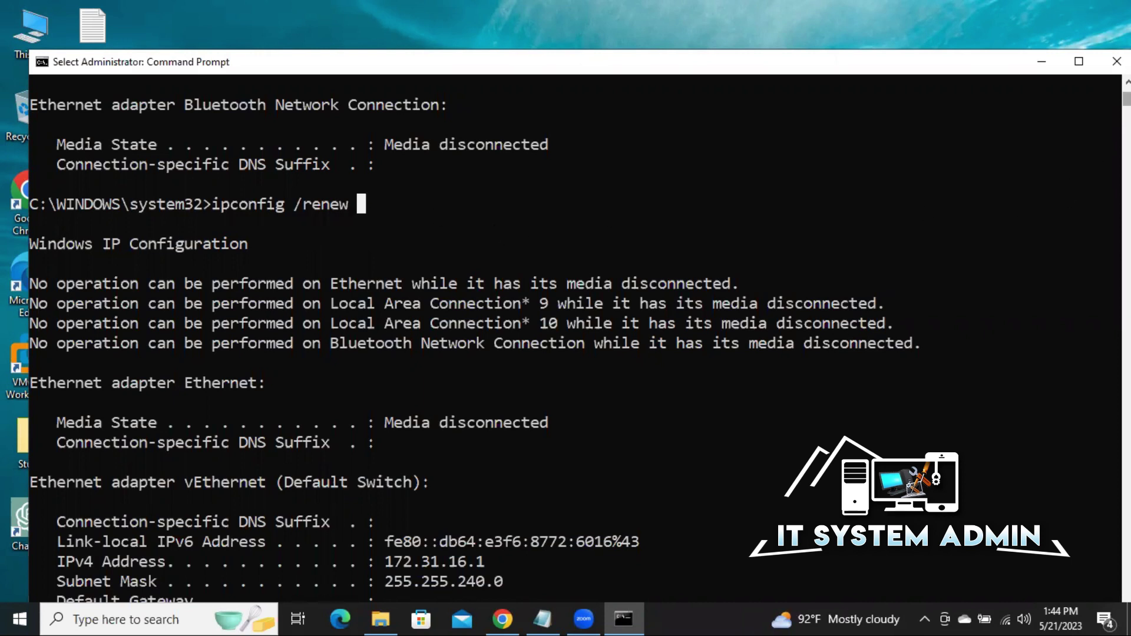
scroll(574, 336, down, 9)
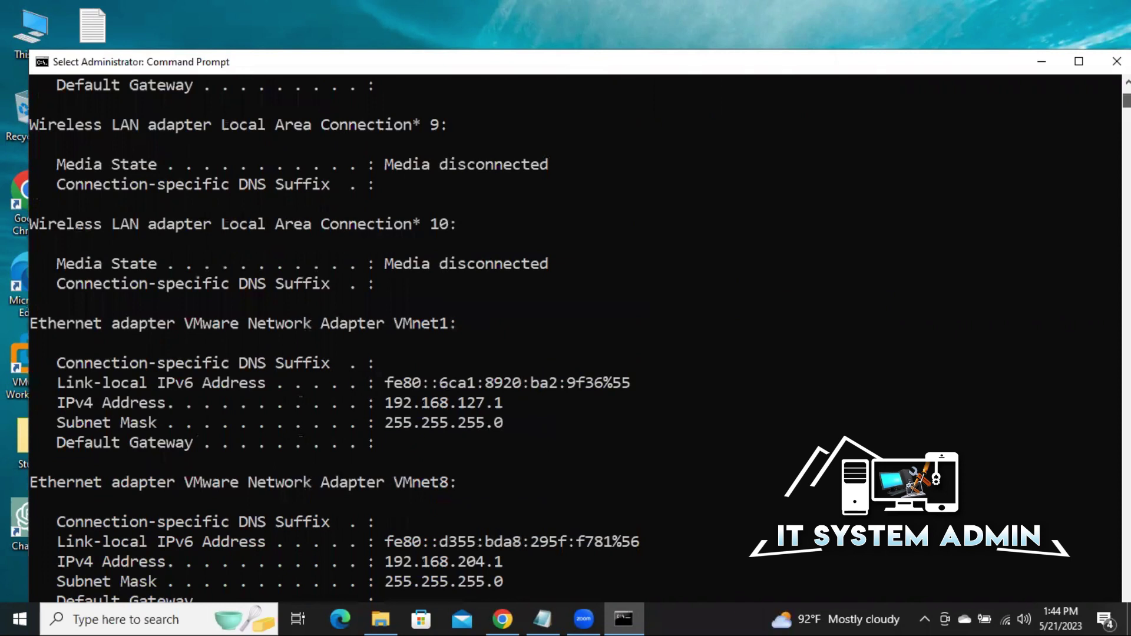
scroll(574, 335, down, 5)
scroll(574, 335, down, 10)
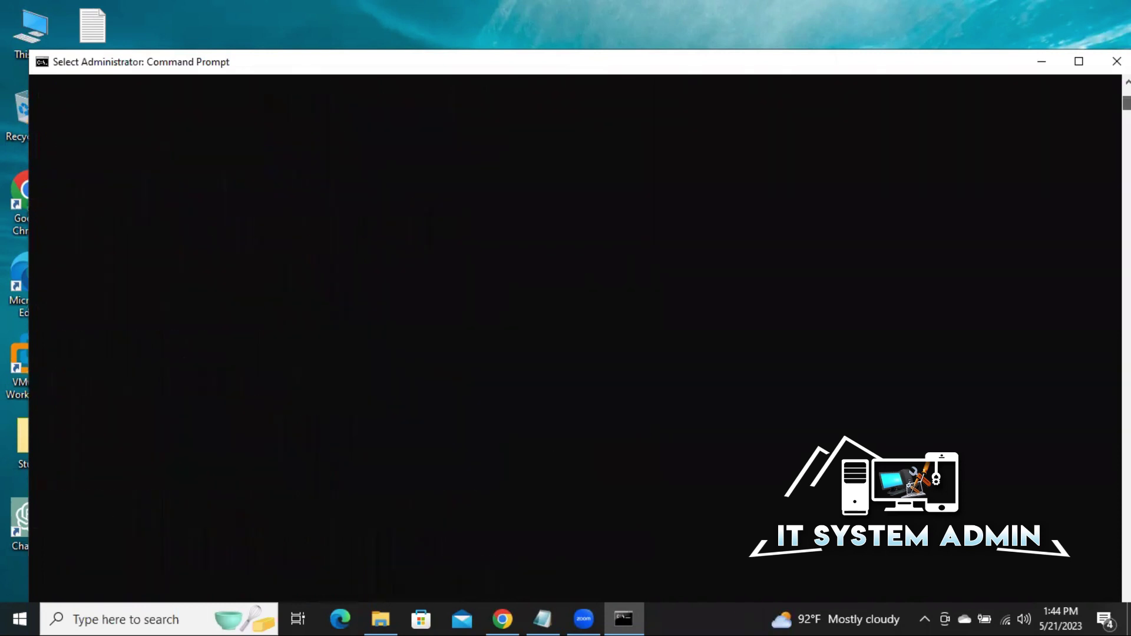
scroll(574, 336, up, 10)
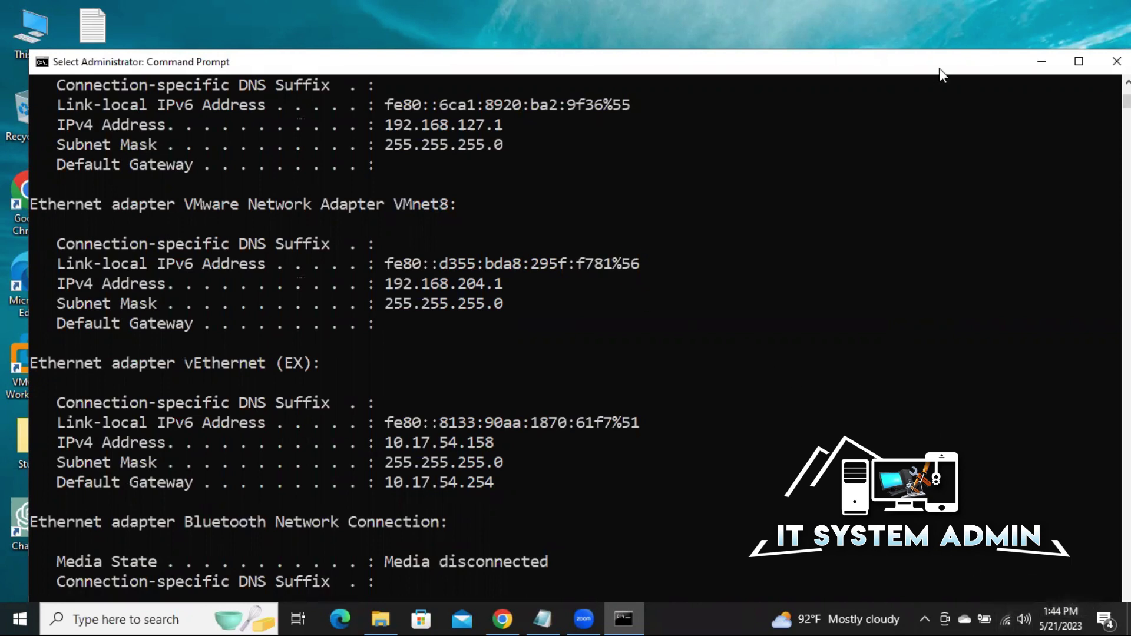
click(1043, 61)
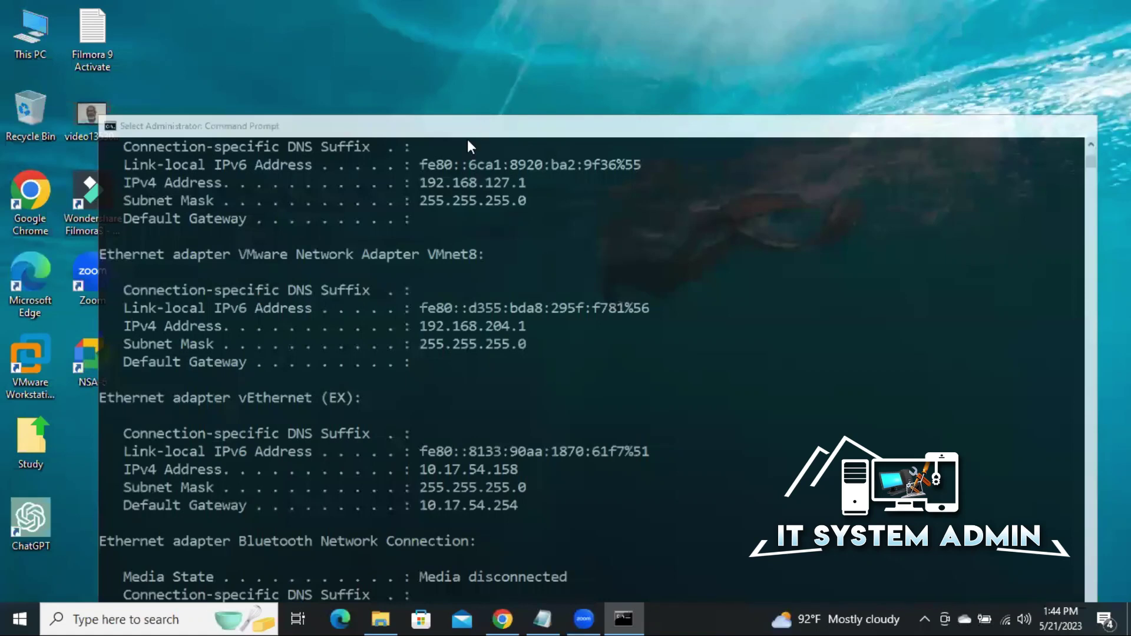
- Launch Chrome from the desktop, maximize it, and load youtube.com to see the video feed
double_click(40, 194)
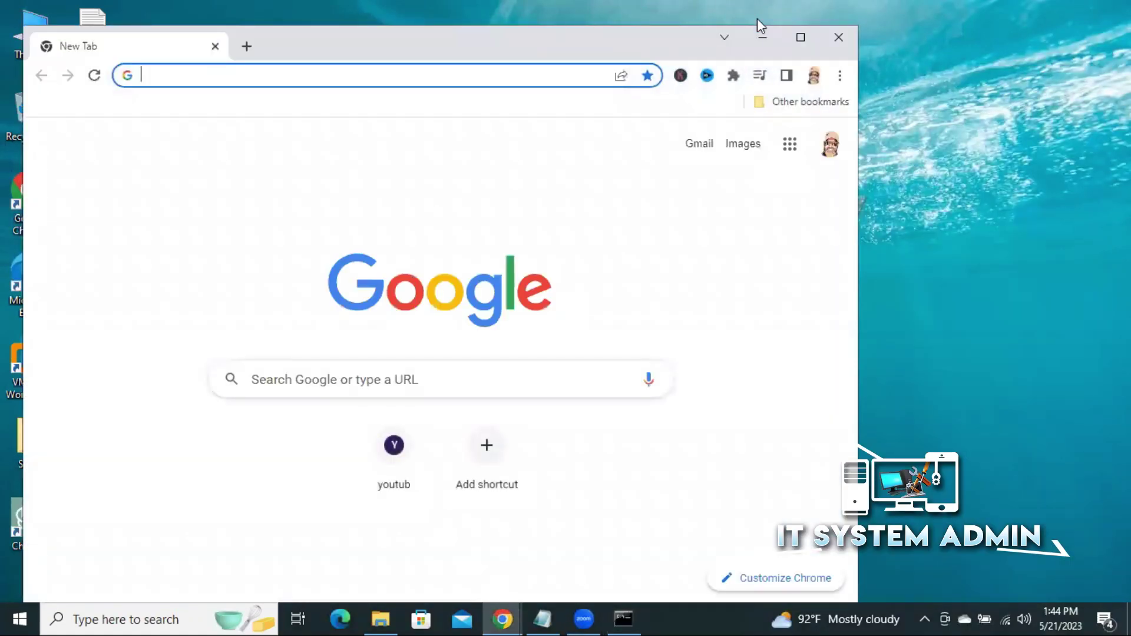
click(800, 37)
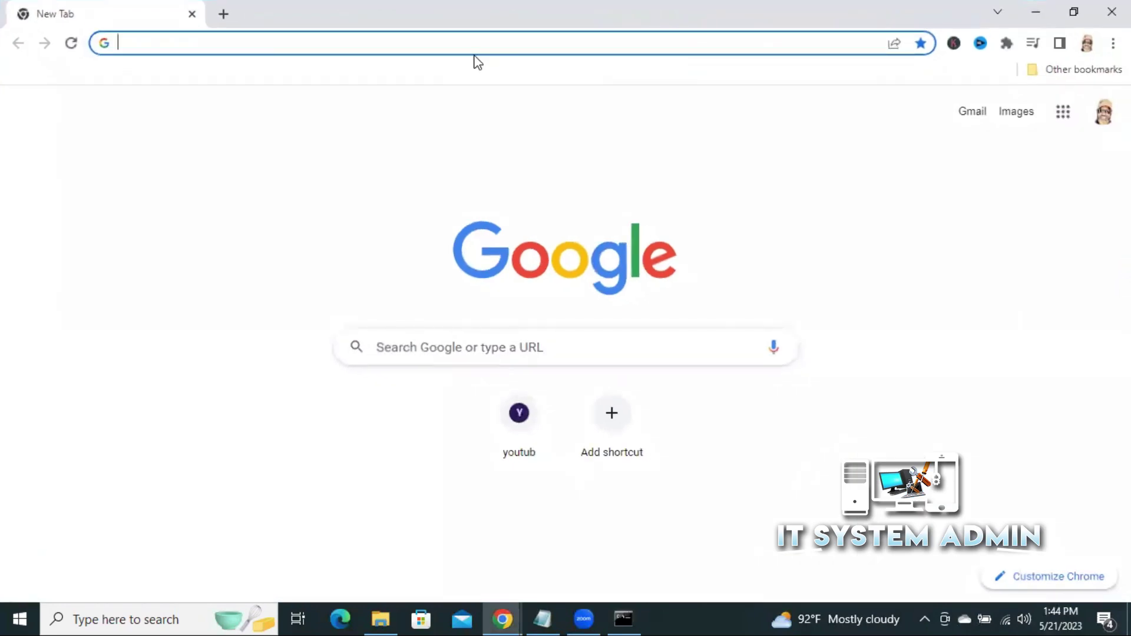
text(youtube.com)
key(Return)
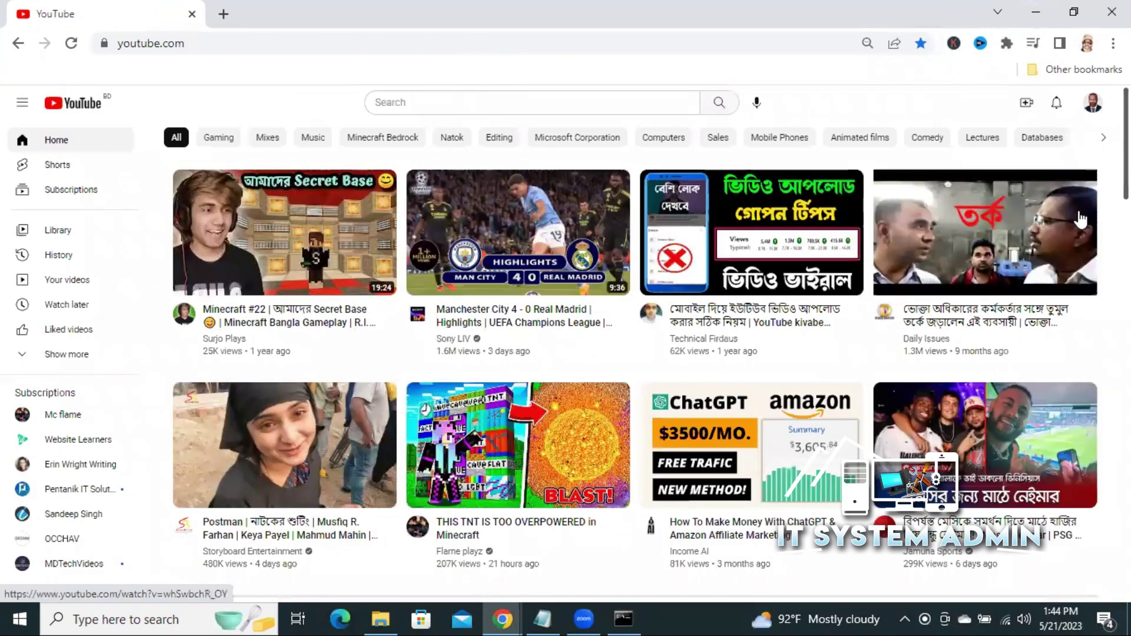
scroll(1079, 574, down, 3)
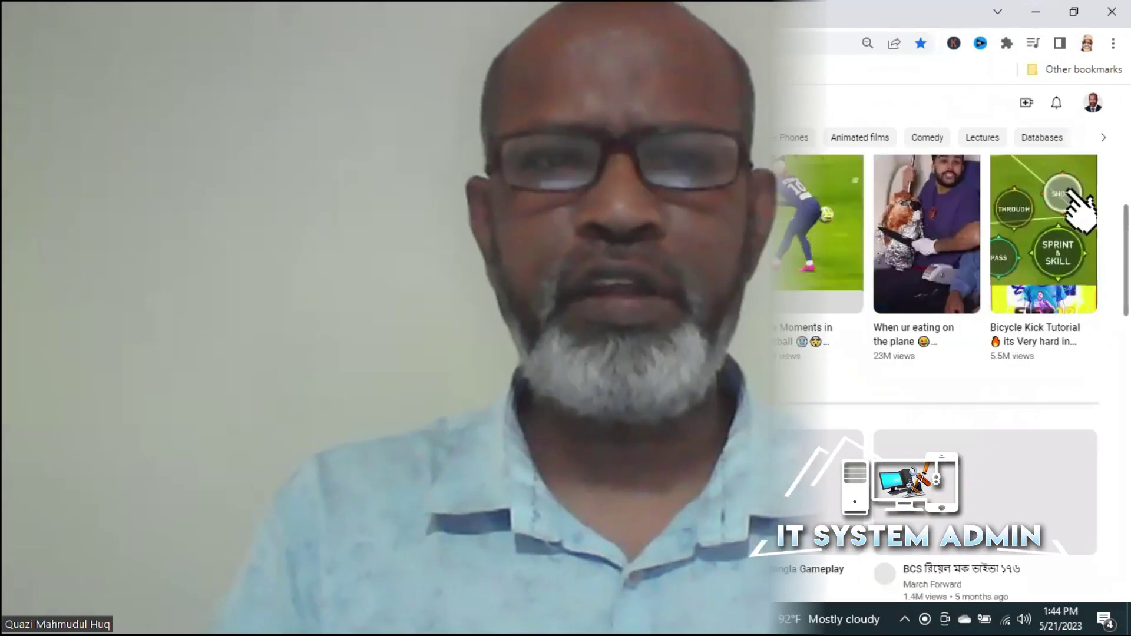